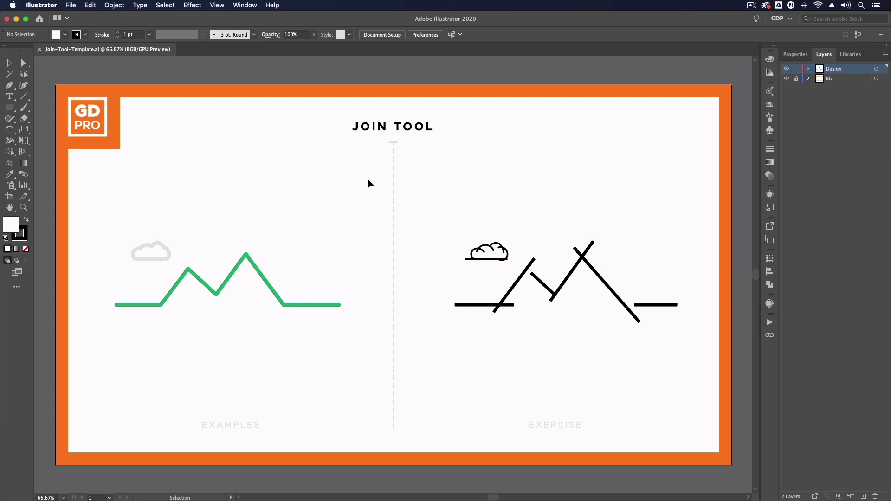
Zoom to 200% and pan to the black cloud and crossing mountain lines
key("super+equal")
key("super+equal")
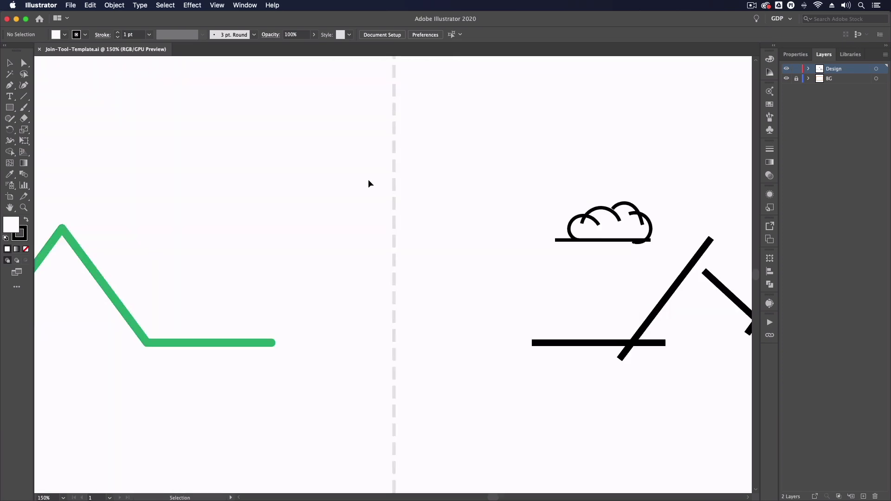
scroll(324, 193, "left", 10)
scroll(573, 201, "right", 7)
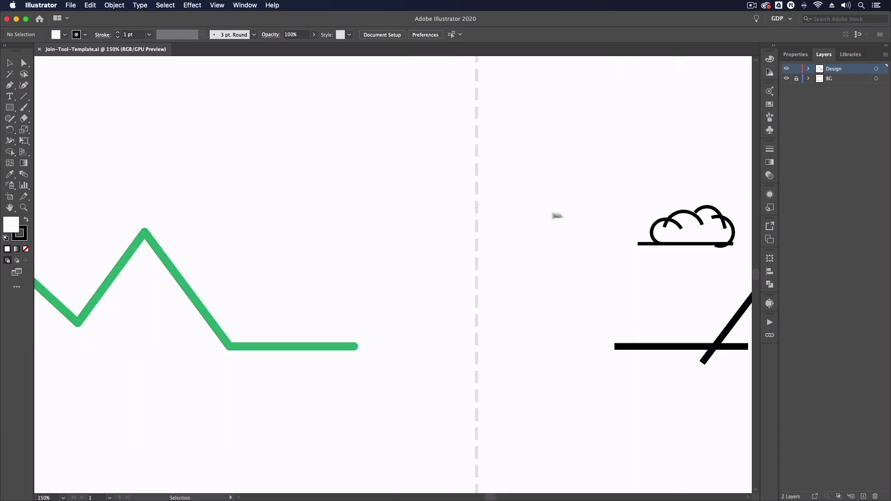
scroll(557, 216, "right", 10)
key("a")
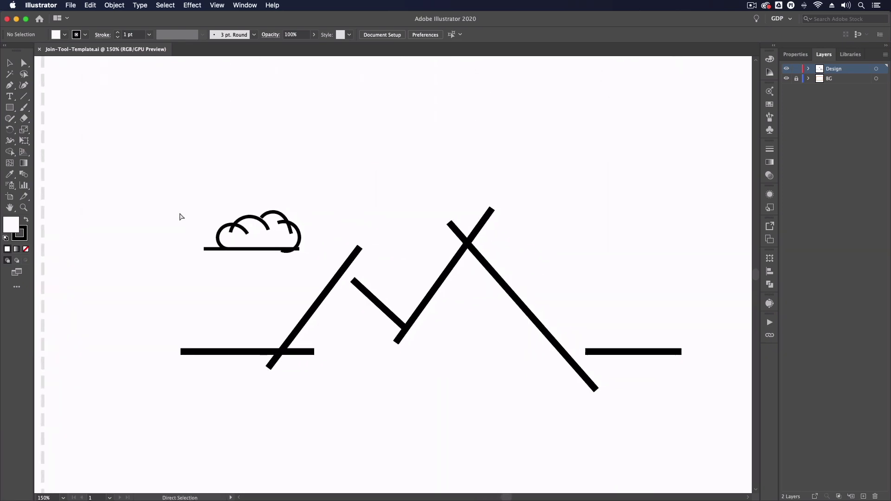
key("super+equal")
left_click_drag(231, 289, 209, 254)
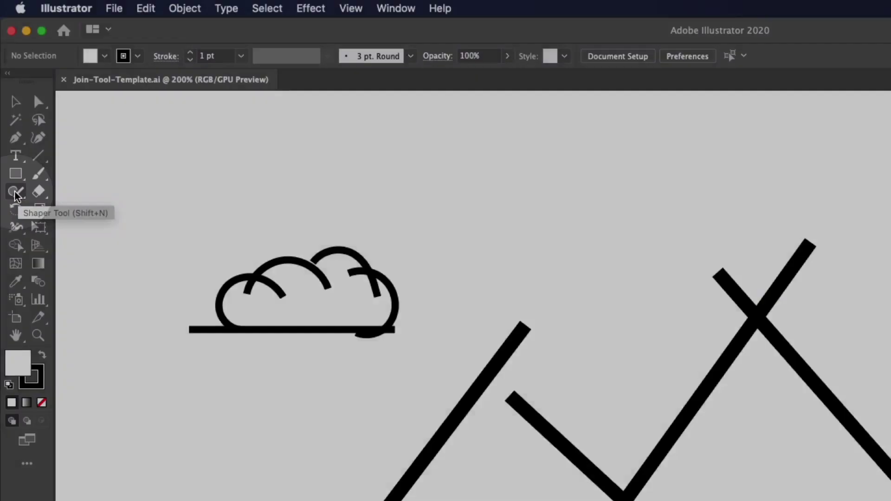
Make the Join Tool from the Shaper tool group the active tool
left_click(15, 192)
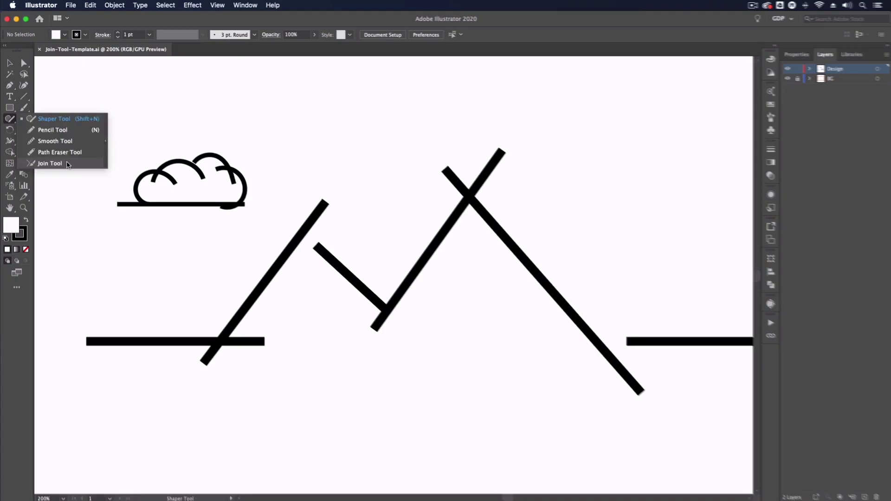
left_click(110, 265)
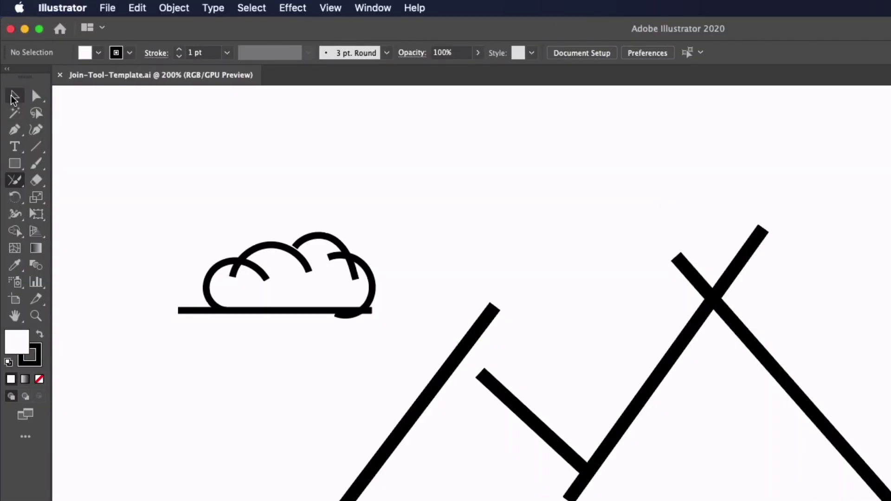
Zoom closer and marquee-select the crossing left base line and first diagonal for joining
left_click(14, 97)
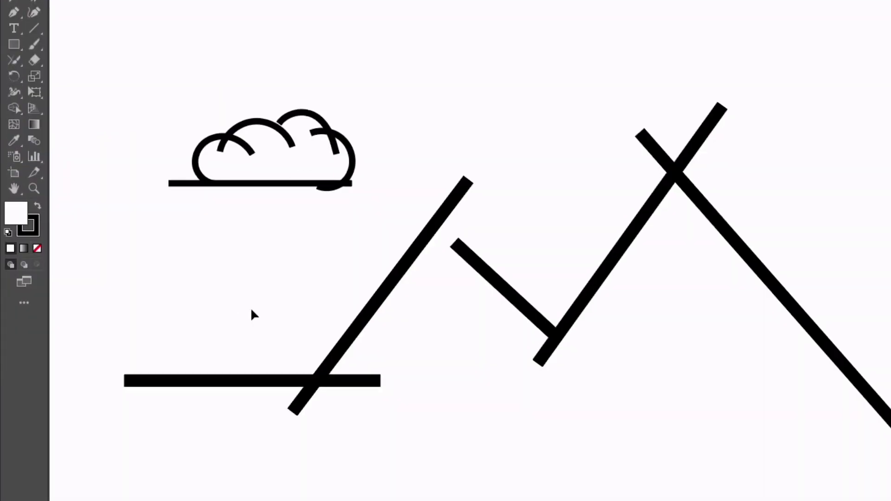
key("ctrl+plus")
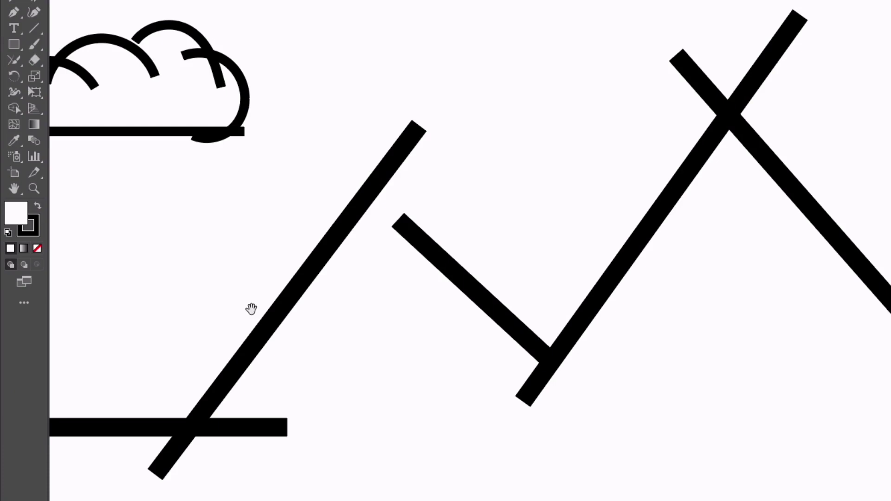
left_click_drag(251, 309, 440, 286)
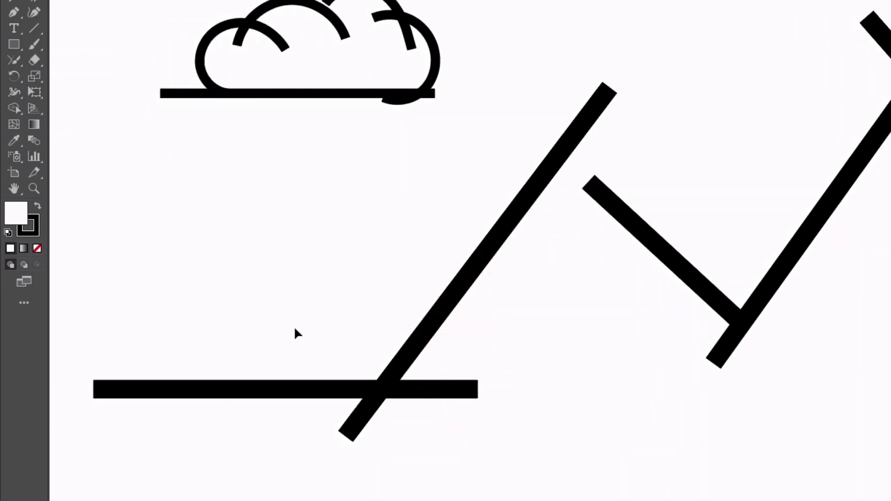
left_click_drag(297, 333, 436, 434)
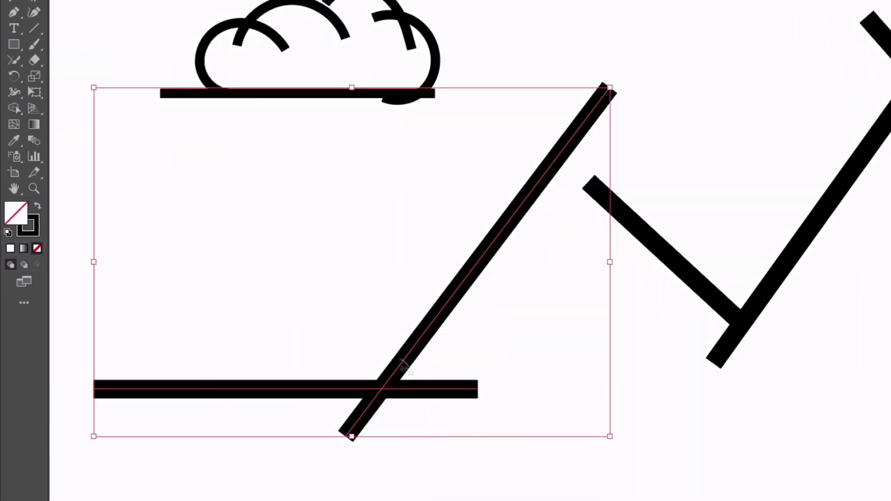
left_click(14, 59)
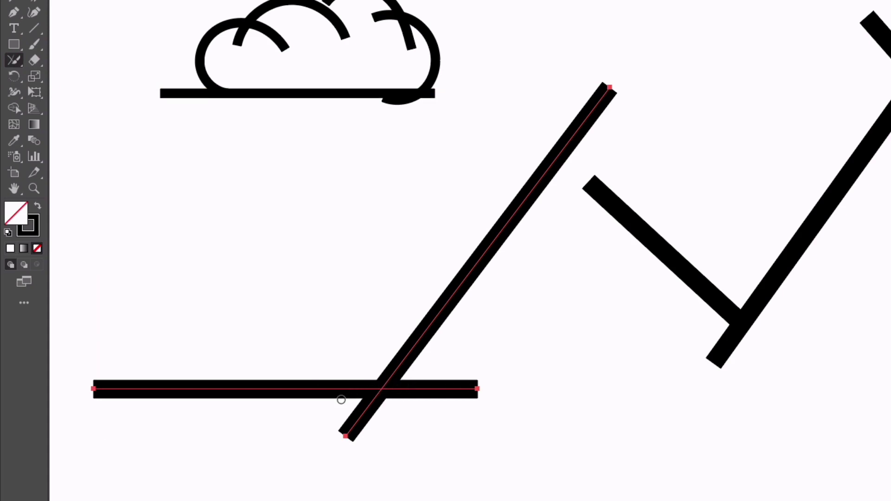
Scrub the overlap to join the left base line and first diagonal, then verify the merged path
left_click_drag(346, 398, 434, 358)
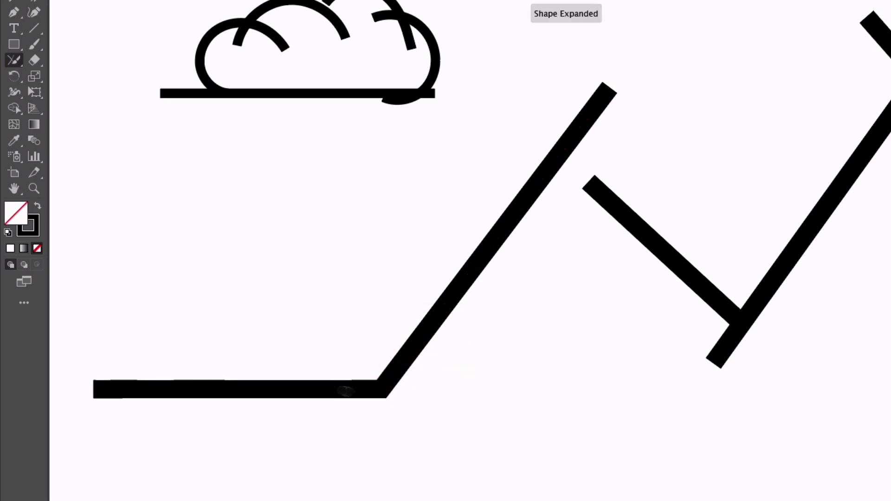
key("v")
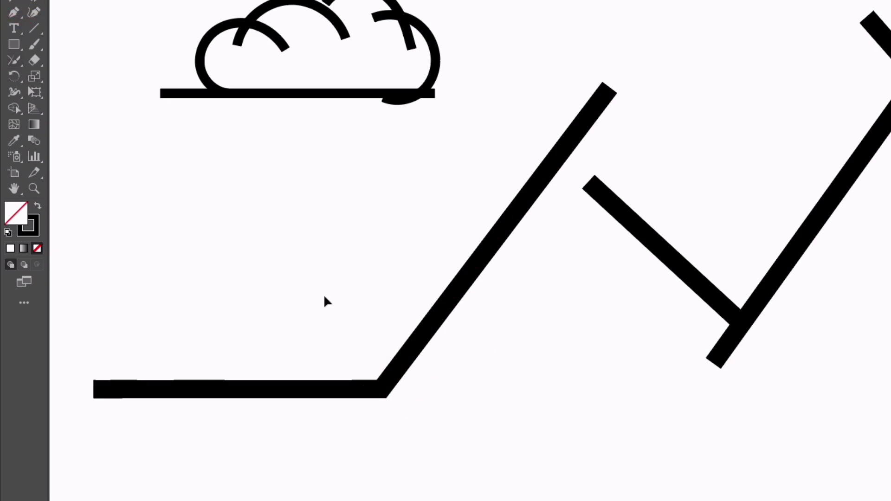
left_click_drag(324, 294, 458, 417)
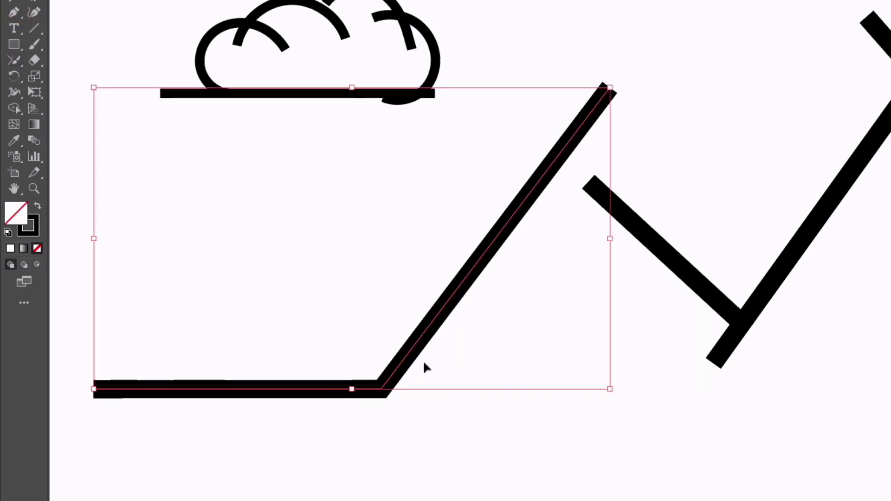
left_click(526, 287)
left_click_drag(507, 146, 650, 202)
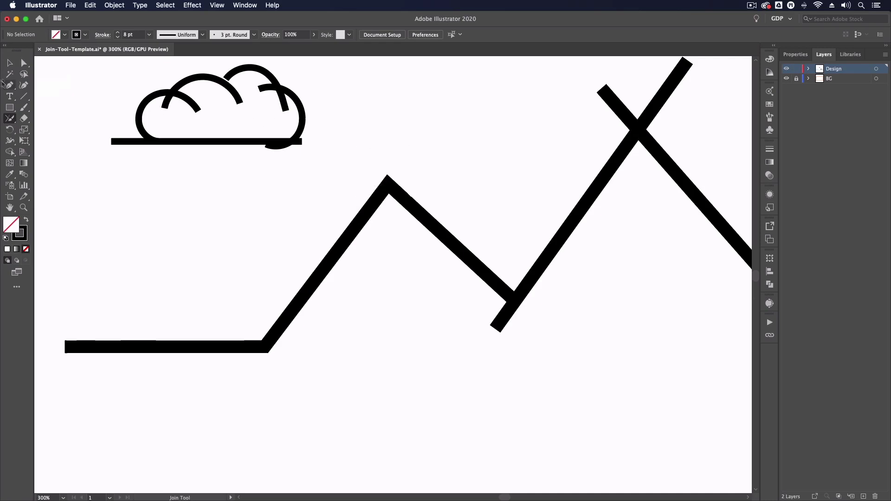
Zoom in on the mountain path and merge the overlapping valley ends into one corner
left_click(10, 62)
scroll(299, 215, "right", 8)
scroll(298, 215, "up", 3)
left_click(301, 215)
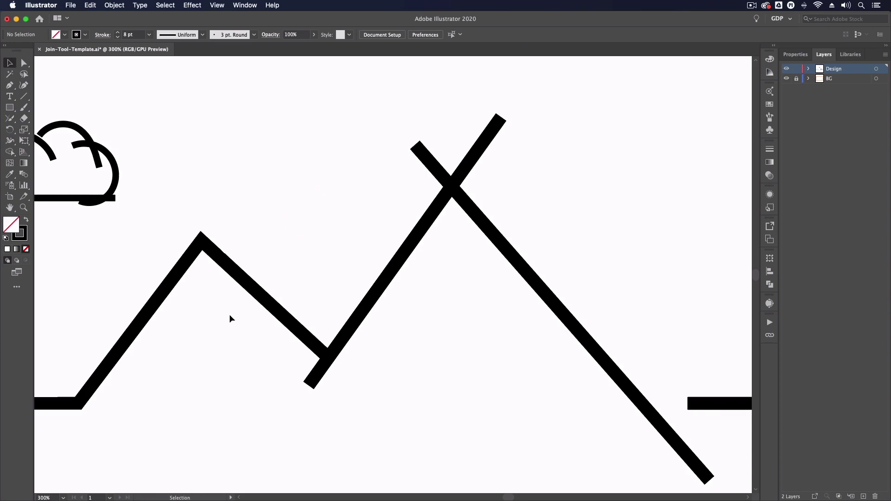
left_click_drag(229, 314, 406, 372)
key("a")
key("super+equal")
key("super+equal")
key("v")
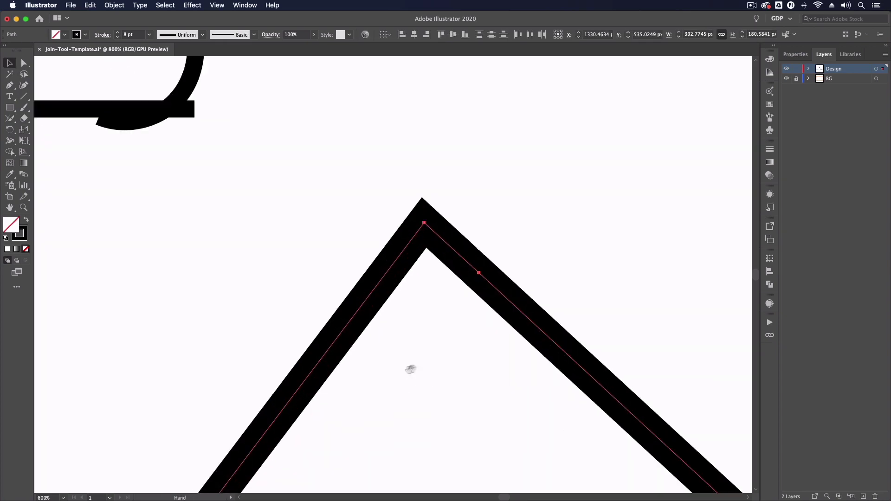
left_click_drag(493, 338, 129, 110)
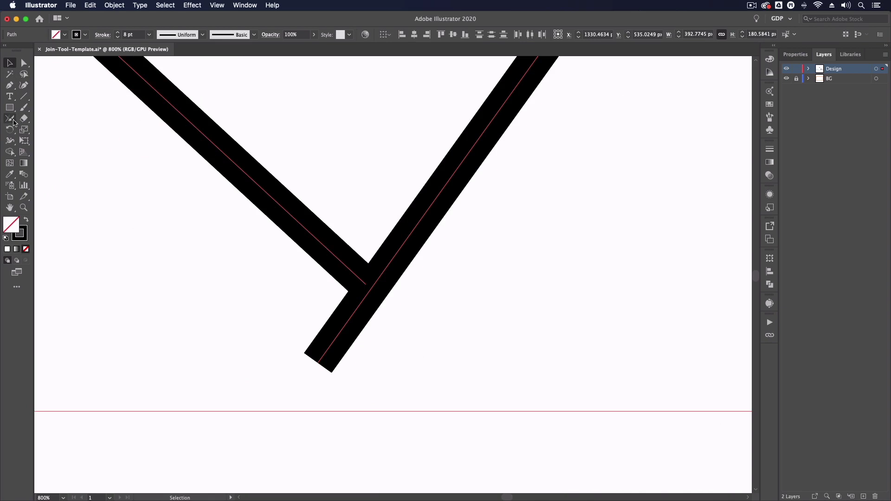
left_click(10, 118)
left_click_drag(360, 281, 393, 303)
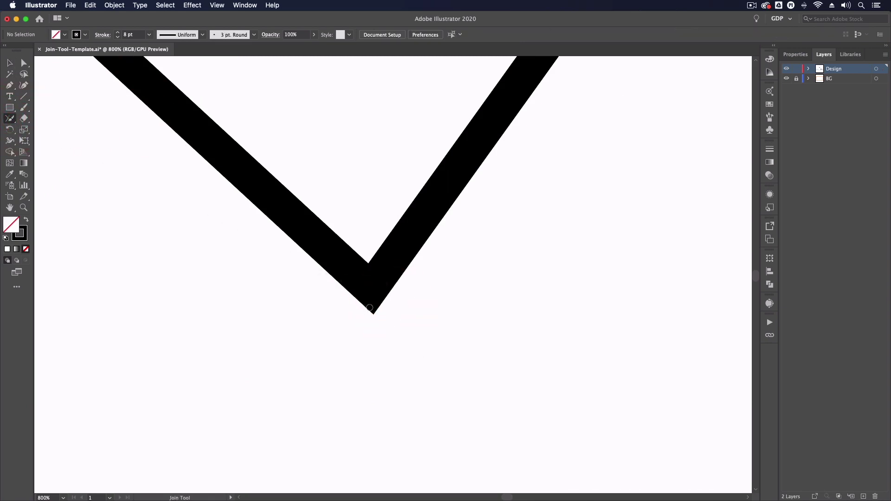
Select the two lines crossing at the tall peak and trim them into a joined point
left_click(9, 65)
left_click(302, 155)
left_click_drag(364, 106, 238, 292)
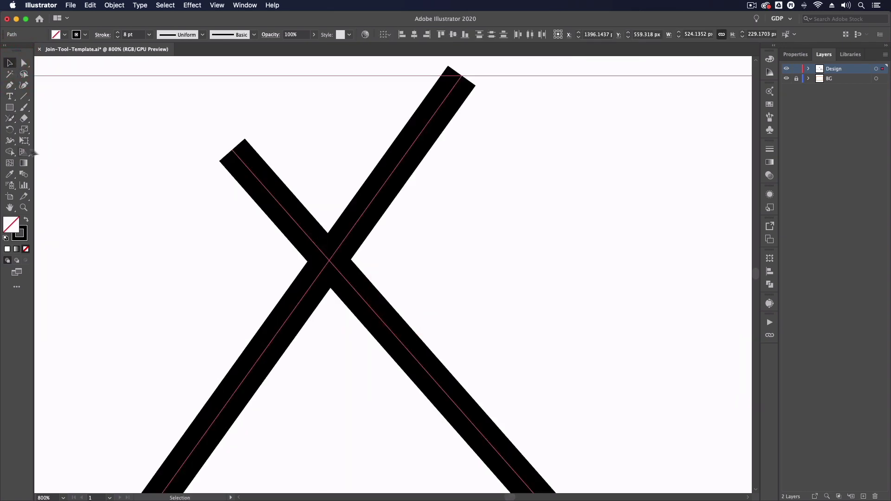
left_click(10, 118)
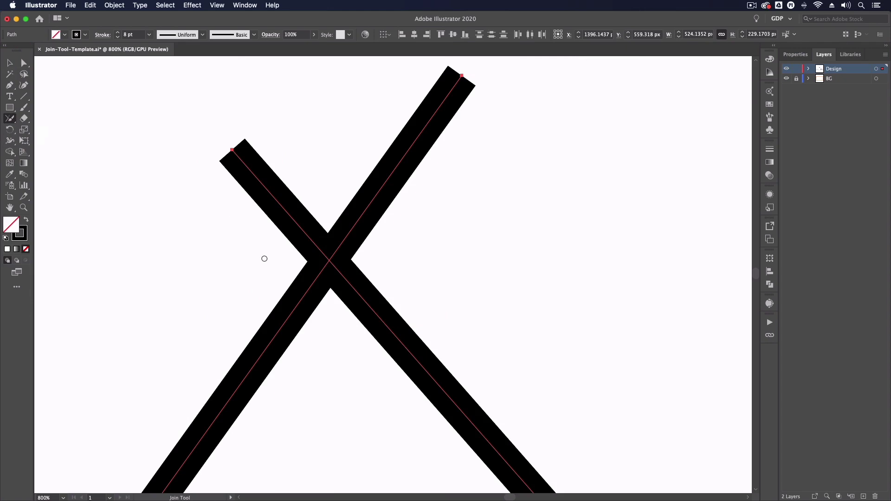
left_click_drag(265, 258, 443, 261)
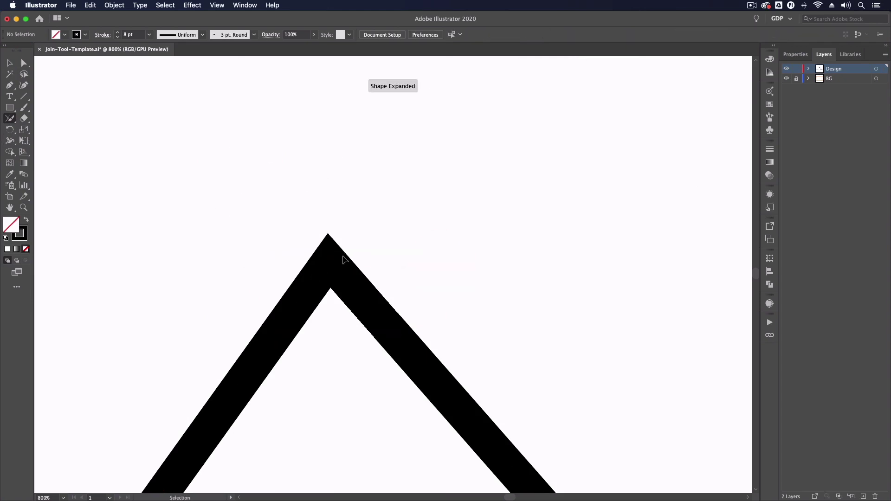
Join the diagonal and horizontal lines at the mountain's lower corner
key("super+minus")
scroll(319, 139, "down", 5)
left_click_drag(474, 284, 329, 239)
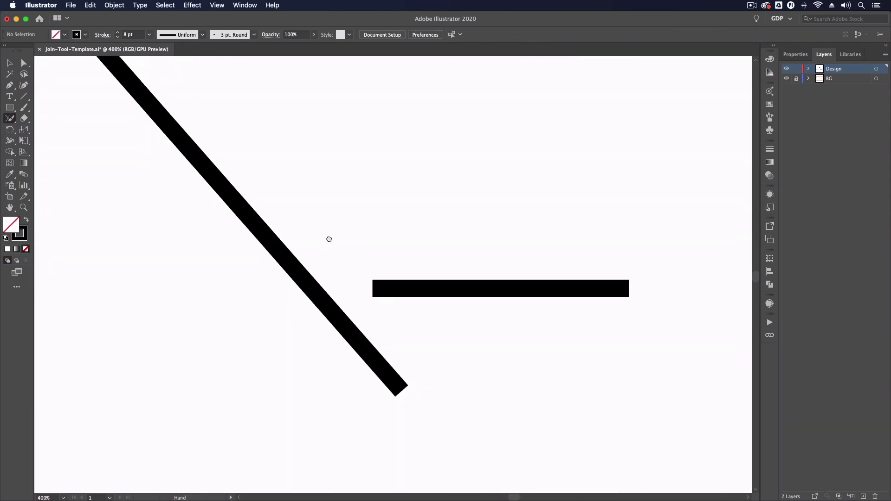
left_click(10, 63)
left_click_drag(238, 245, 433, 308)
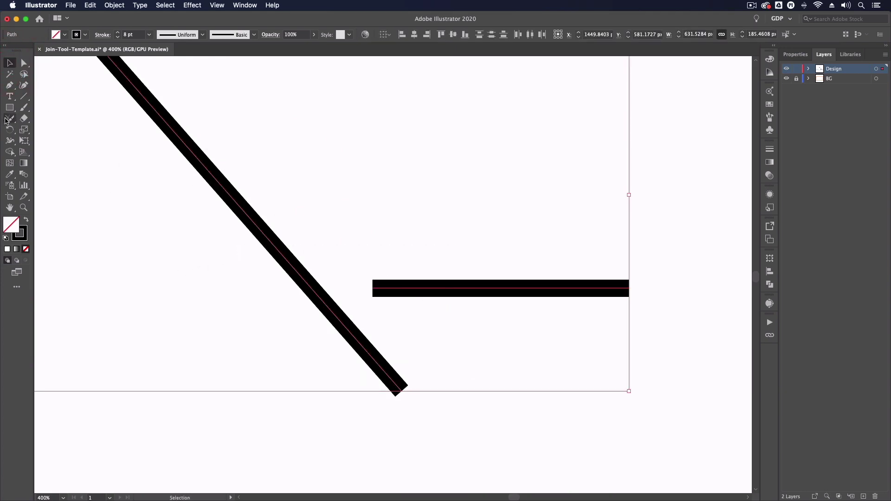
left_click(9, 119)
left_click_drag(378, 287, 277, 291)
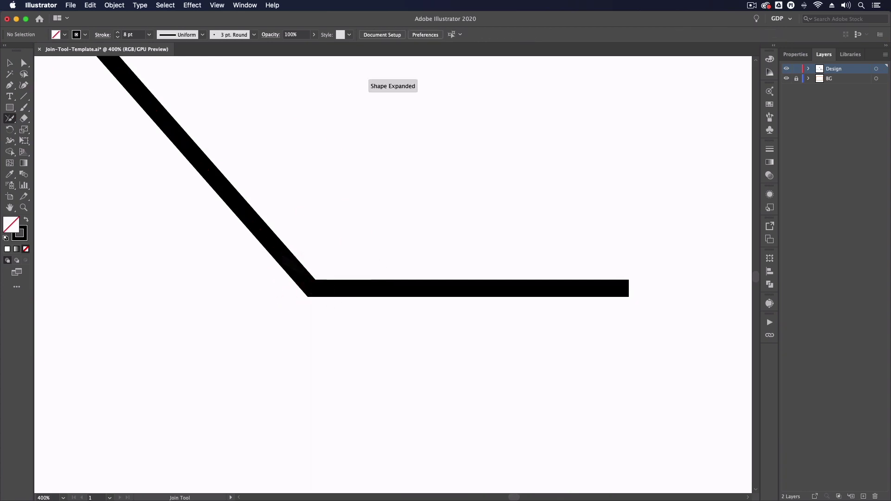
Copy the example mountain's green 10 pt stroke onto the joined mountain path with the Eyedropper
key("v")
key("super+0")
left_click(429, 251)
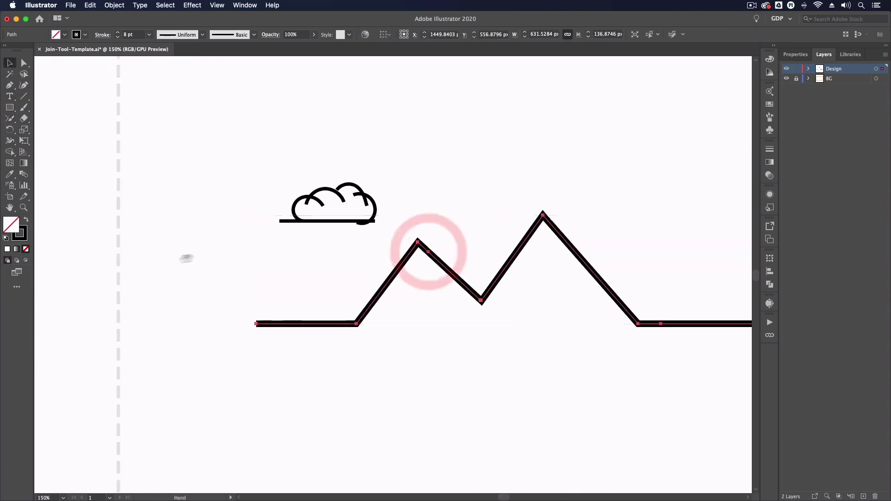
left_click_drag(186, 258, 505, 288)
key("i")
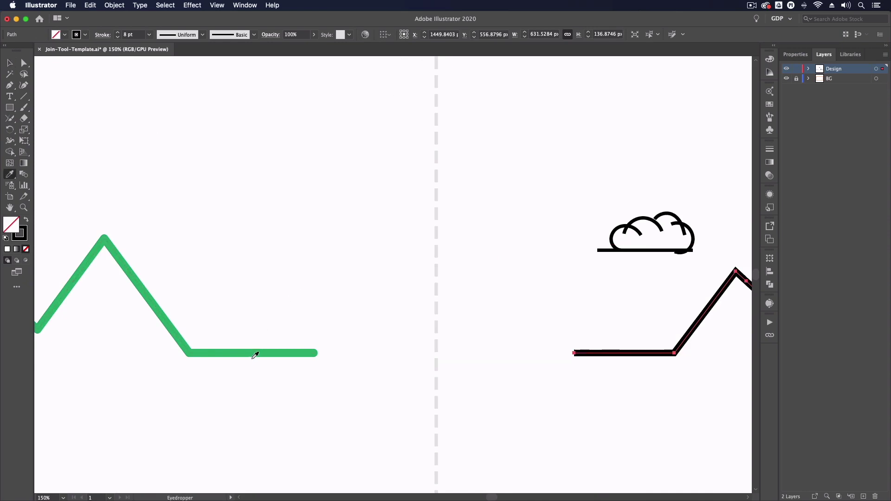
left_click(254, 354)
key("shift+super+a")
left_click(9, 62)
Select the cloud path and zoom in on it
scroll(405, 247, "right", 10)
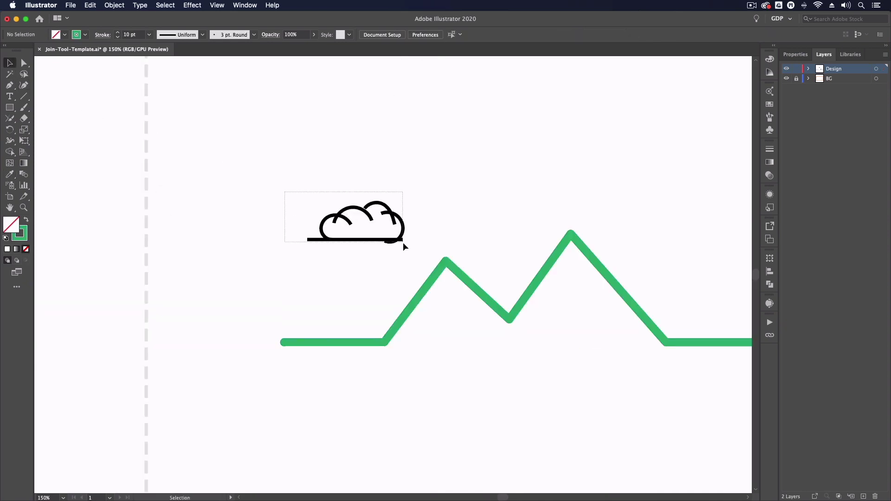
key("a")
left_click(402, 242)
key("super+equal")
key("super+equal")
key("super+equal")
key("super+equal")
key("super+equal")
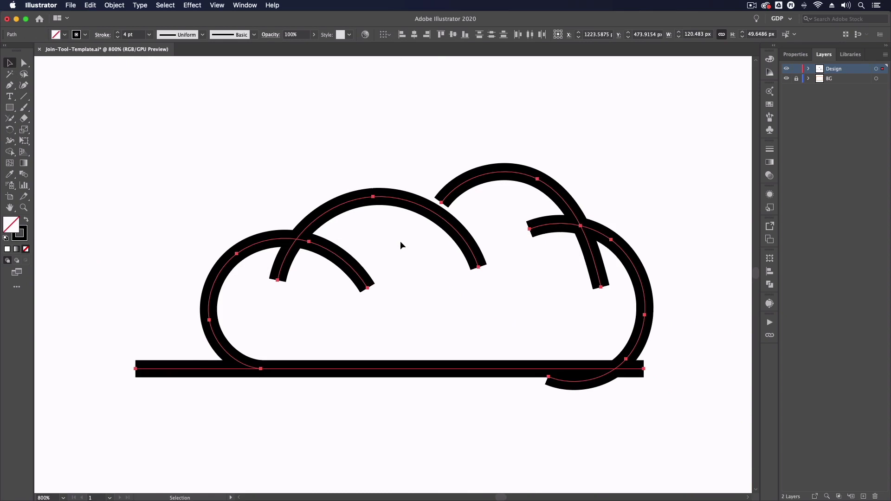
Trim and join the overlapping arc ends at the top of the cloud
scroll(279, 299, "right", 3)
left_click(279, 294)
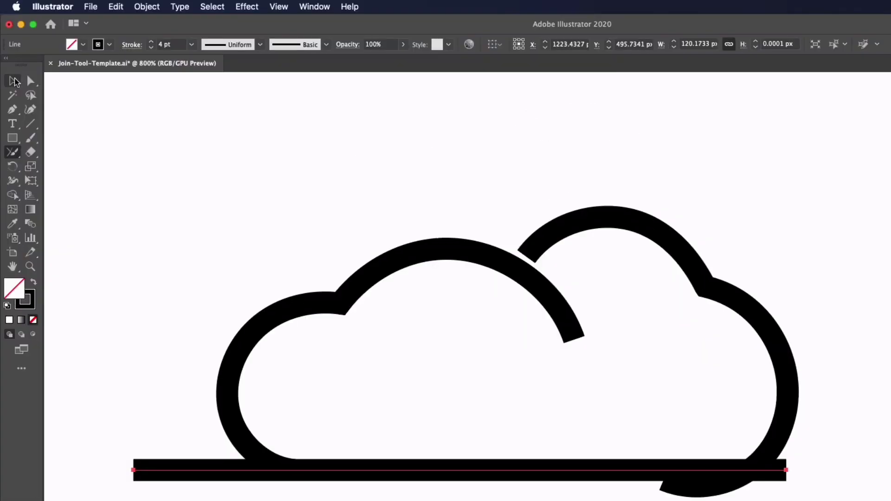
left_click(19, 80)
left_click(502, 227)
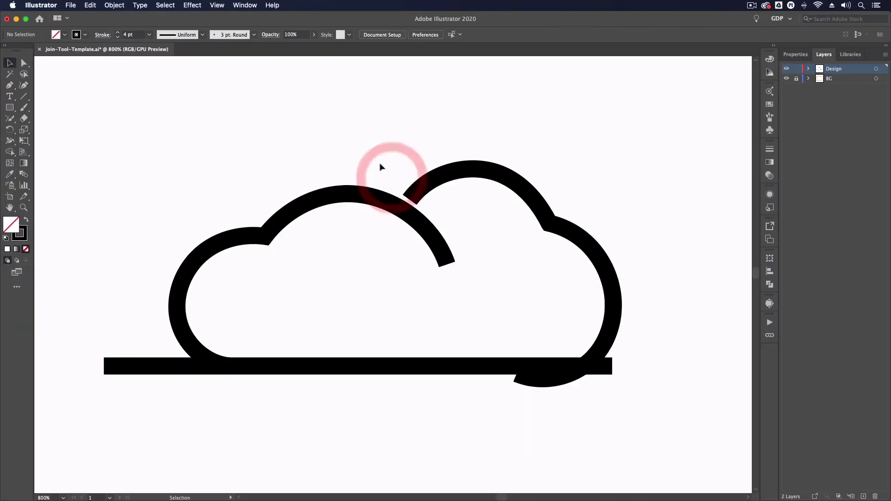
left_click(387, 196)
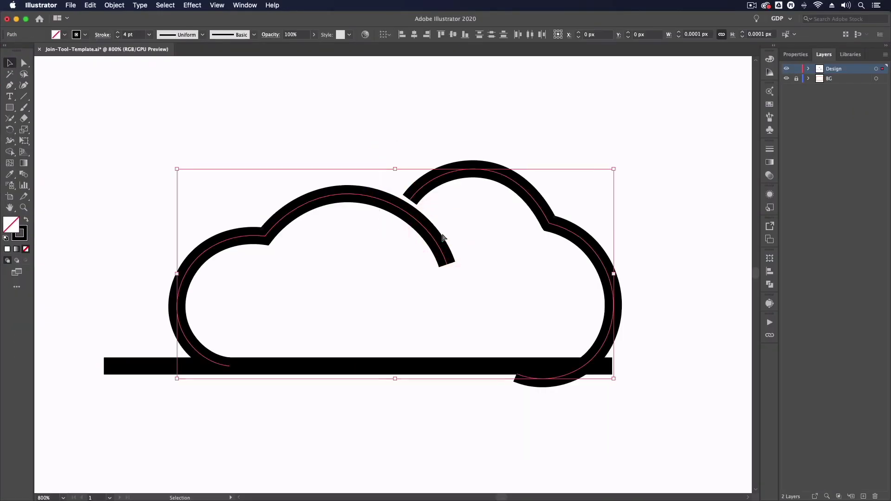
key("shift+super+b")
key("super+equal")
left_click_drag(390, 211, 360, 271)
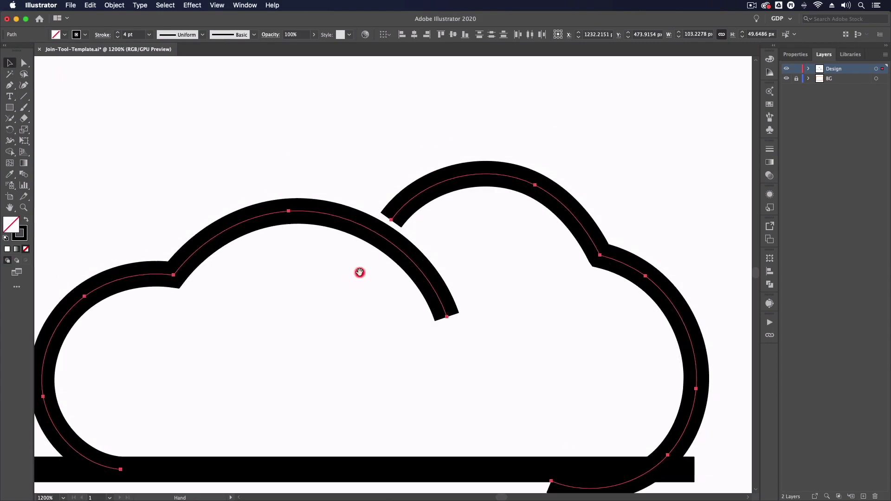
key("shift+super+b")
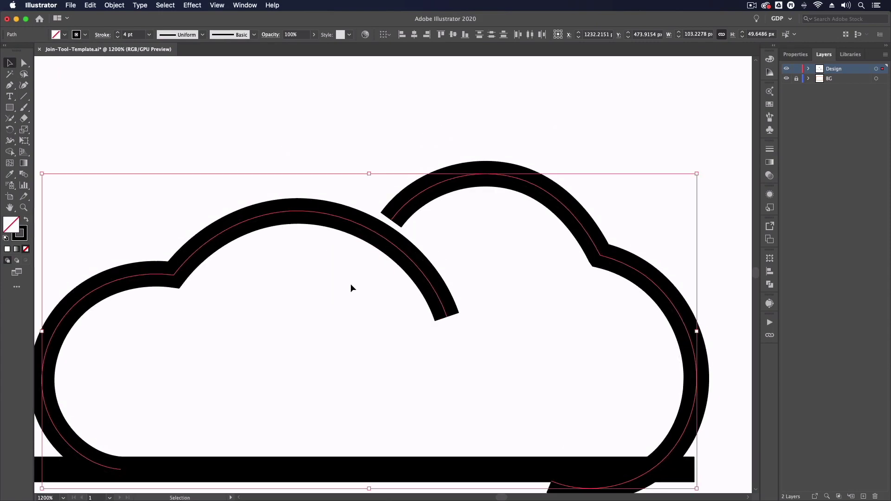
left_click(10, 119)
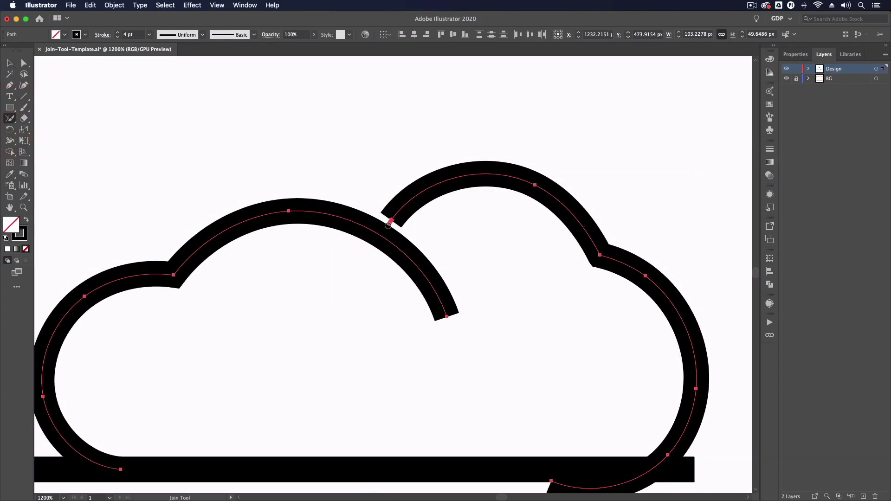
left_click_drag(381, 236, 379, 239)
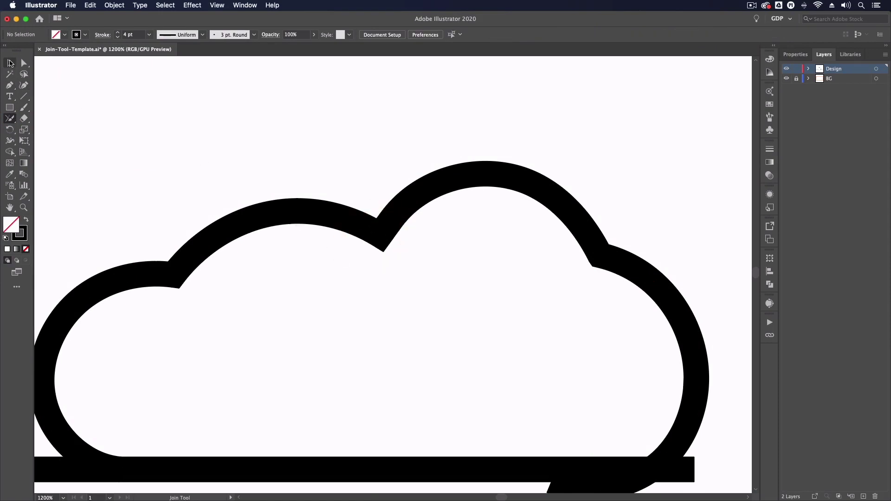
scroll(524, 269, "down", 8)
scroll(524, 269, "right", 3)
mouse_move(547, 285)
left_mouse_down()
mouse_move(606, 267)
mouse_move(605, 279)
left_mouse_up()
Trim the cloud base line's overhang and join it to the adjacent arc
key("space")
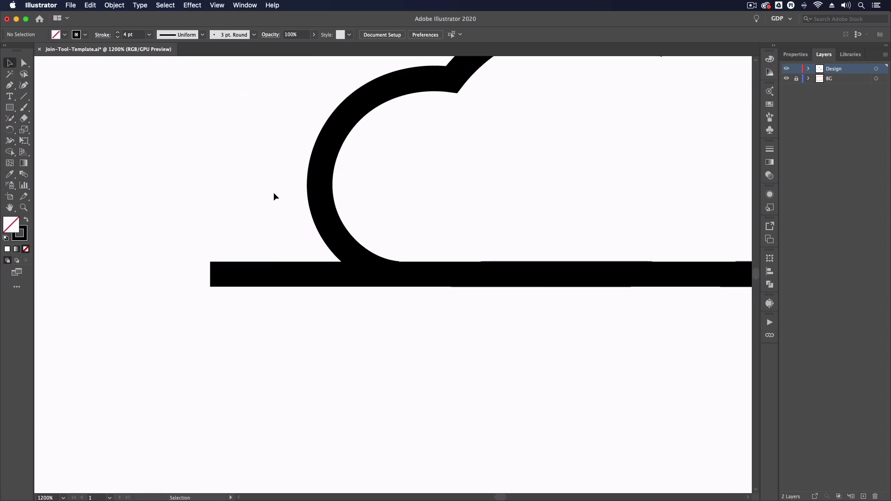
left_click(414, 299)
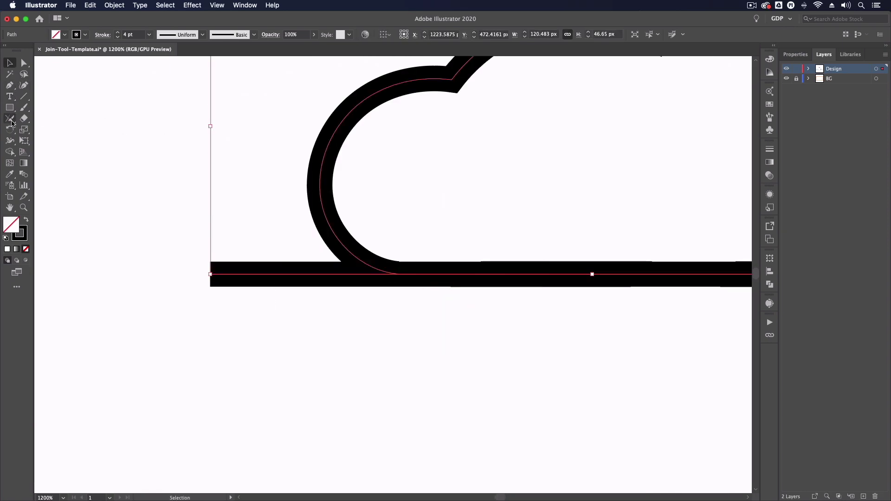
left_click(11, 122)
left_click_drag(328, 257, 321, 228)
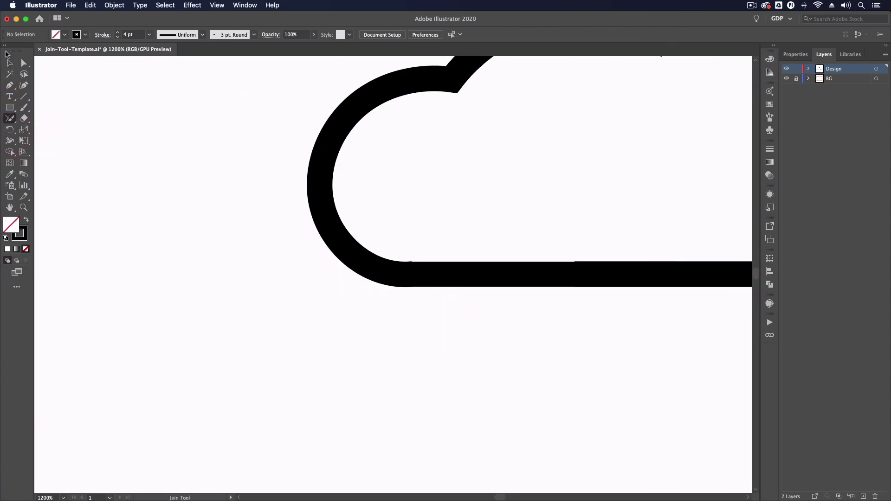
left_click(10, 63)
scroll(350, 261, "right", 10)
scroll(351, 261, "up", 4)
left_click(291, 293)
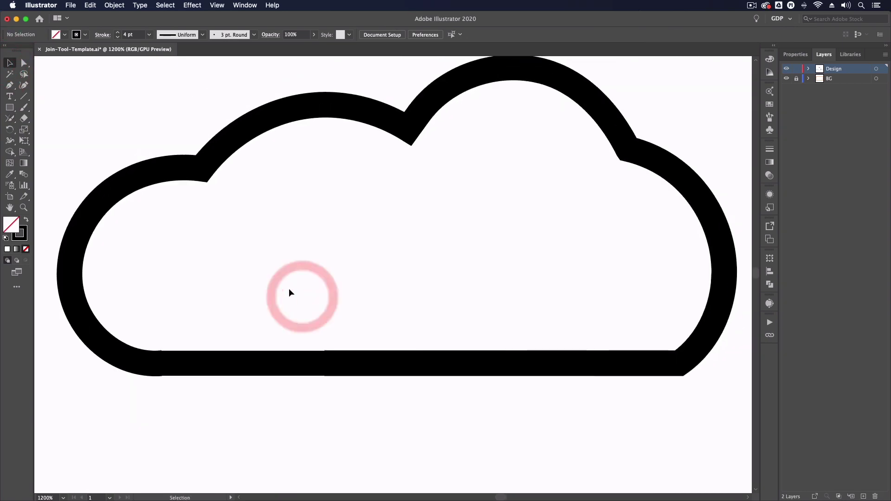
key("super+minus")
key("super+0")
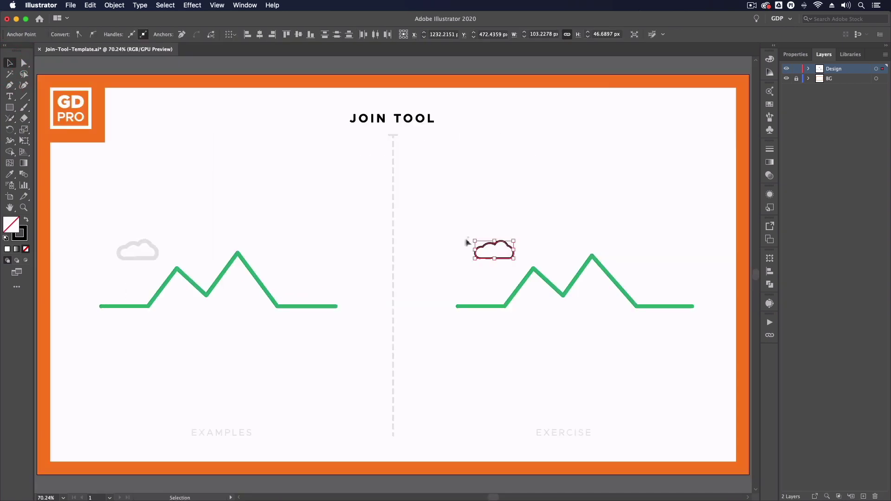